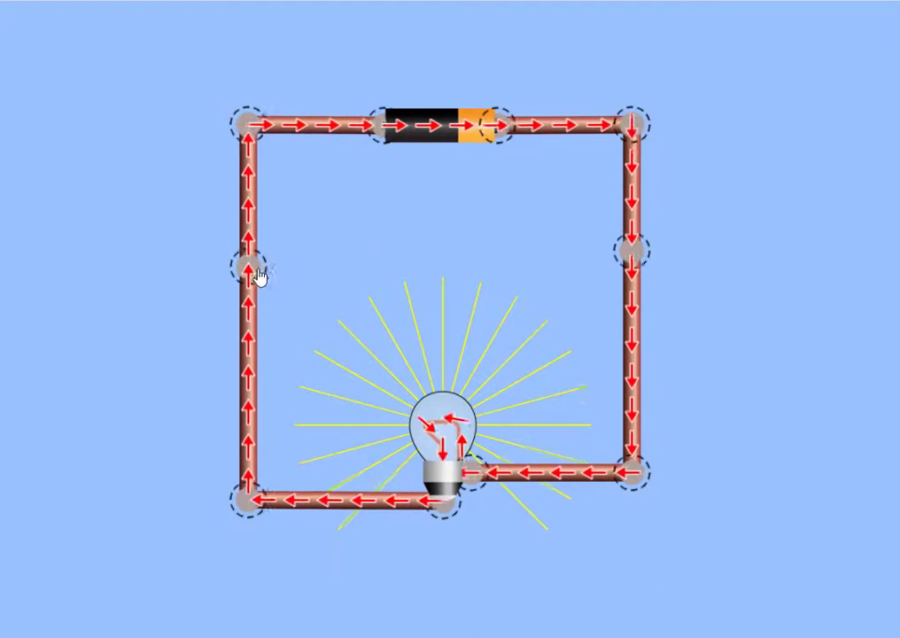
Drag the left wire's junction inward toward the circuit's centre, bending that side into a V.
{"action": "left_click_drag", "start_coordinate": [250, 270], "coordinate": [417, 256]}
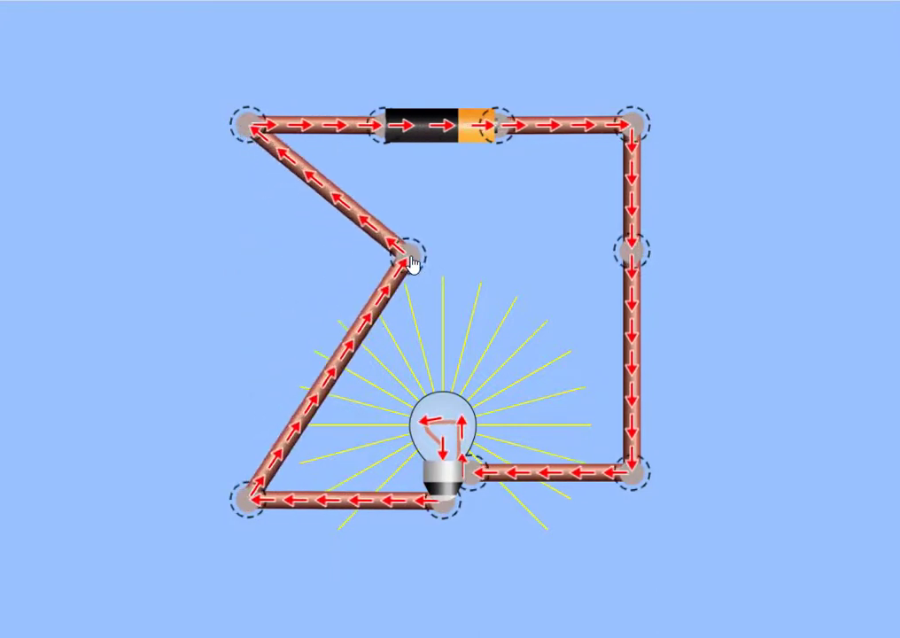